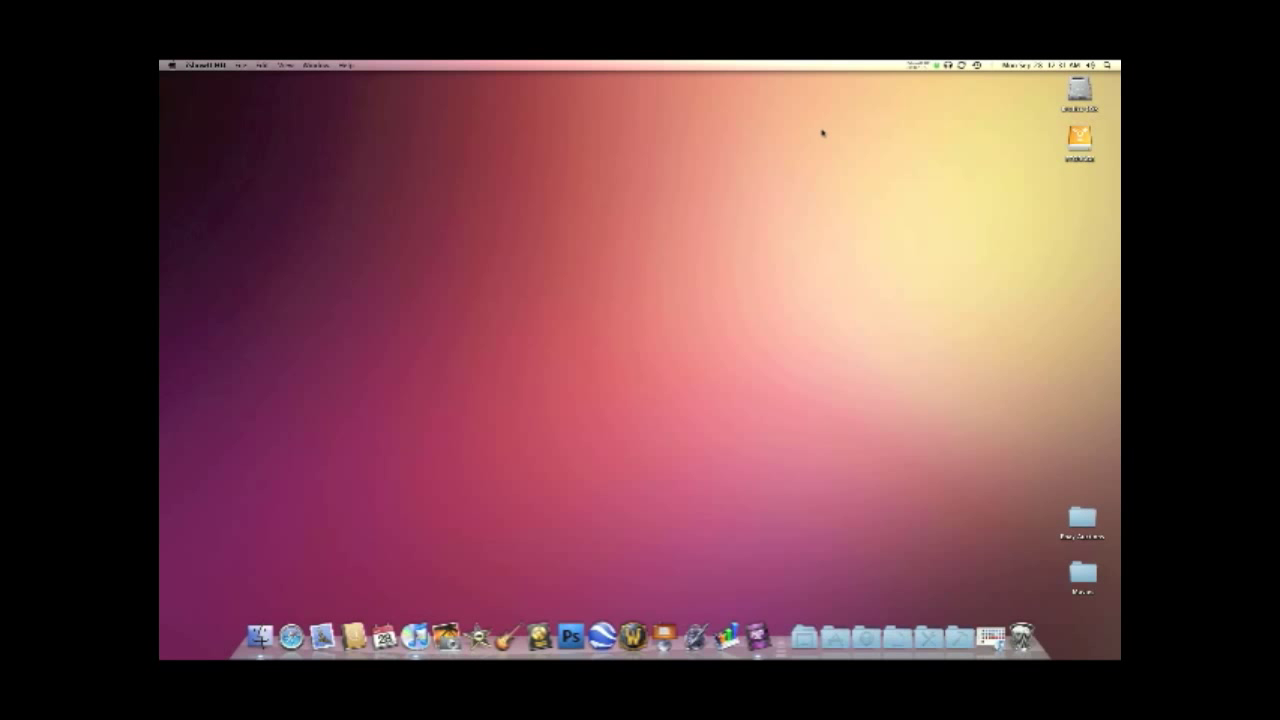
- Restore iTunes from the Dock, review Watchmen's Get Info Summary tab, then close it
{"action": "left_click", "coordinate": [990, 637]}
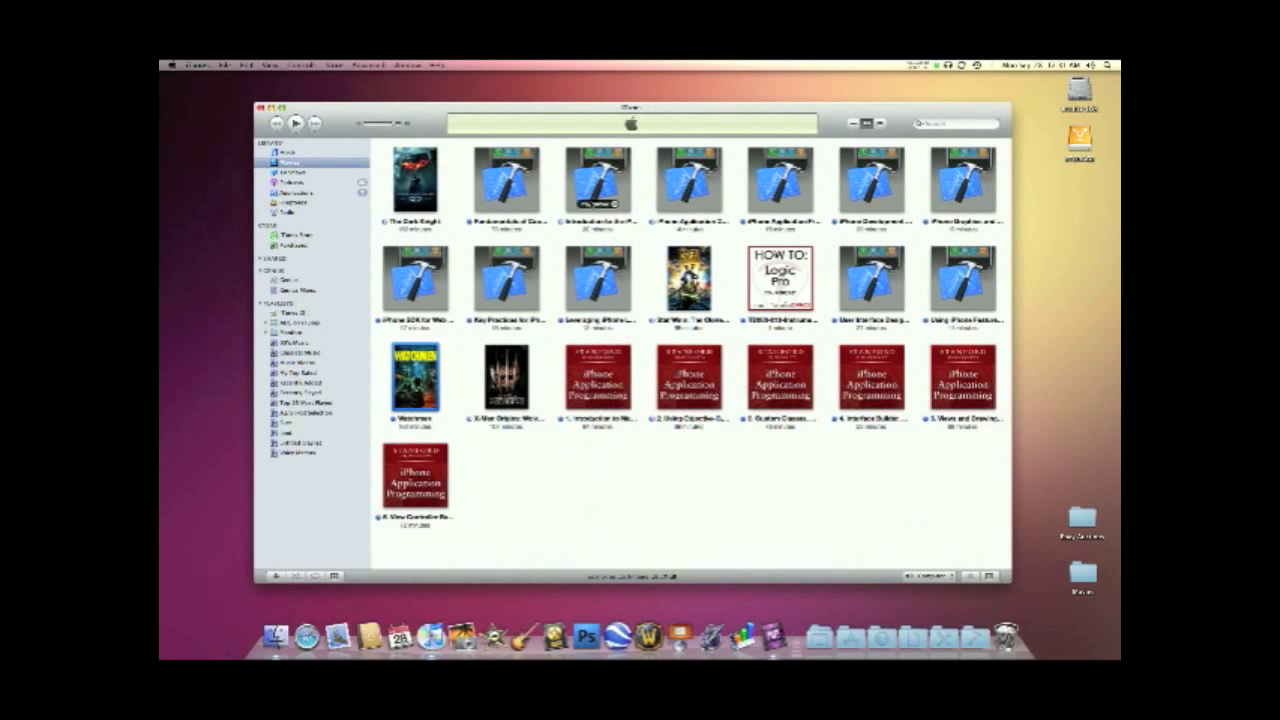
{"action": "mouse_move", "coordinate": [434, 196]}
{"action": "mouse_move", "coordinate": [680, 278]}
{"action": "mouse_move", "coordinate": [420, 385]}
{"action": "right_click", "coordinate": [418, 375]}
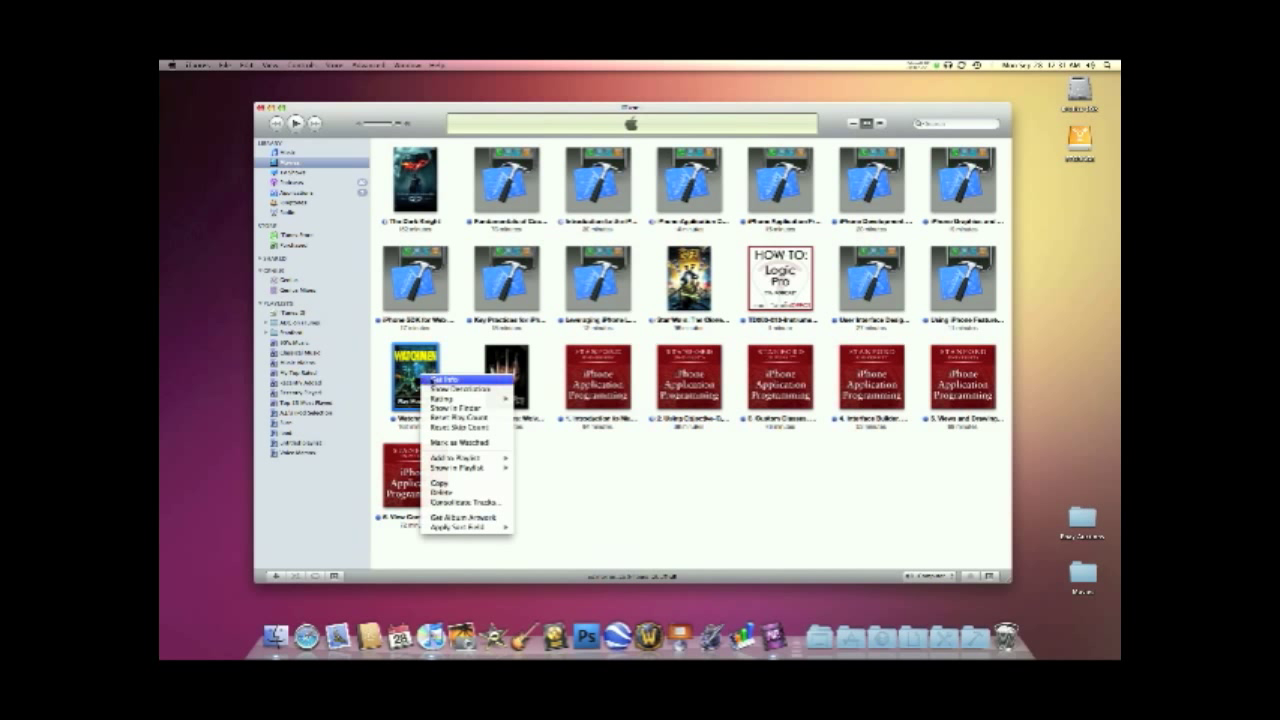
{"action": "left_click", "coordinate": [440, 380]}
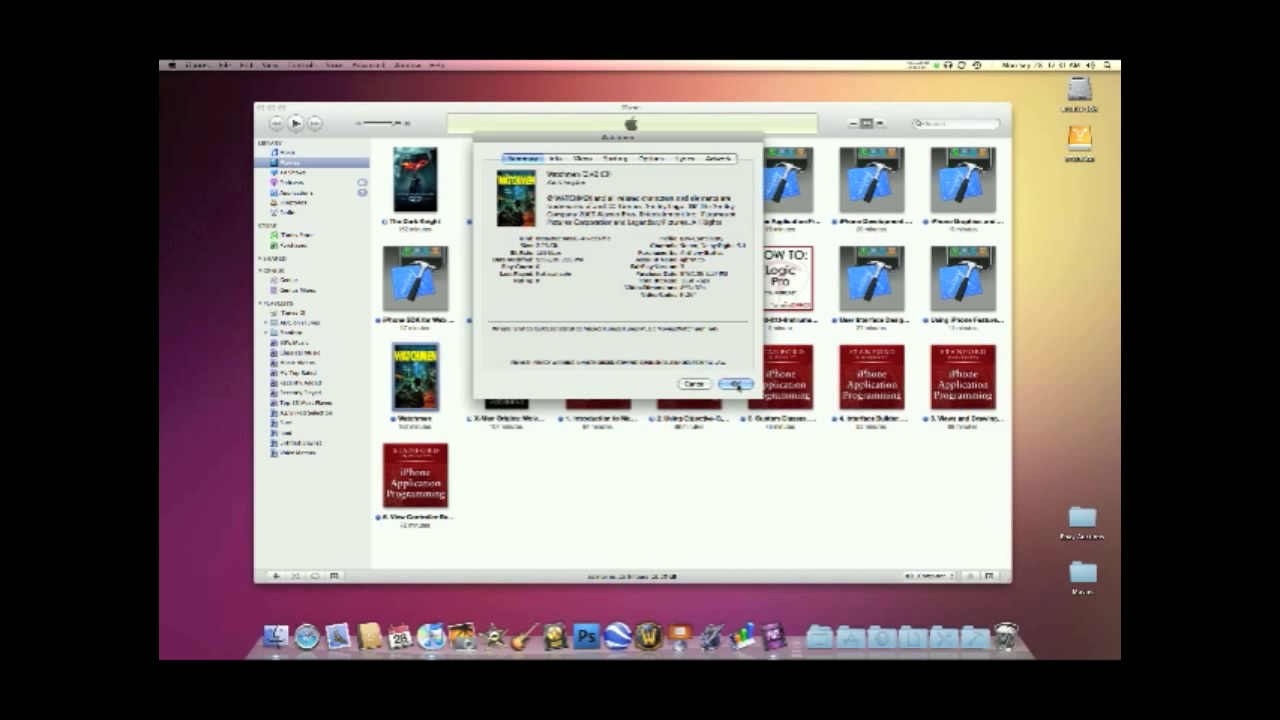
{"action": "left_click", "coordinate": [736, 385]}
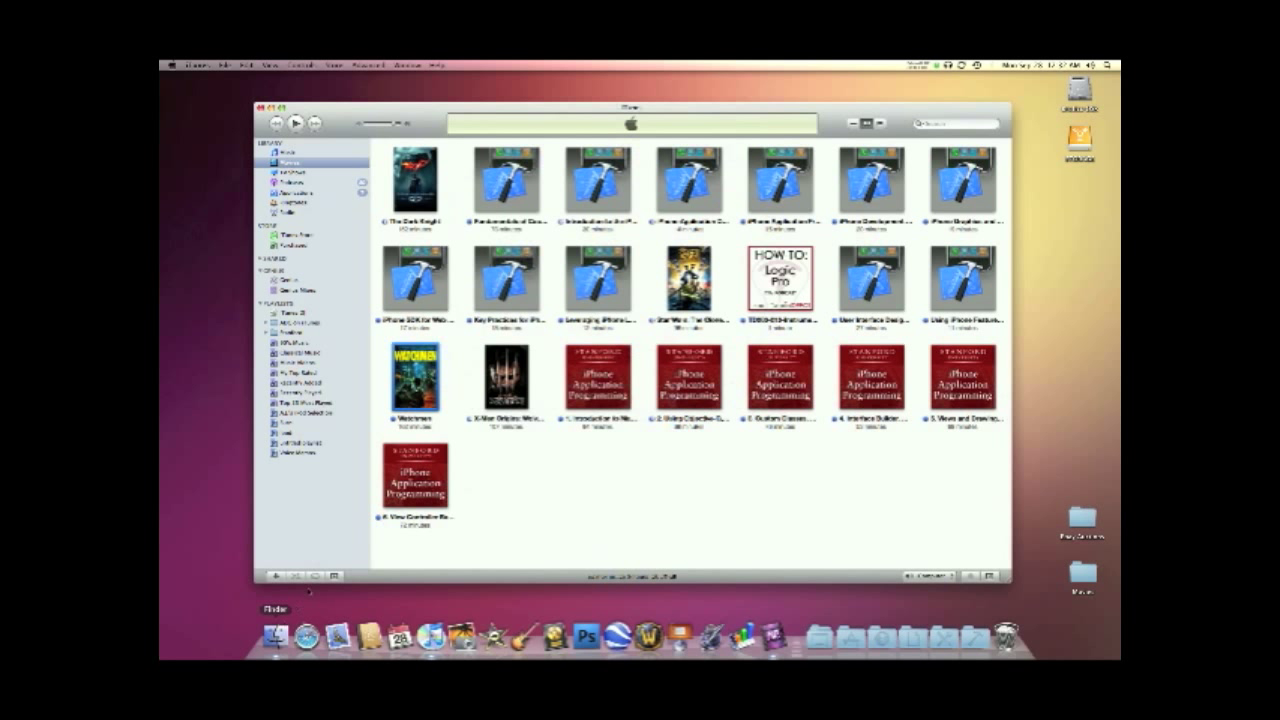
- Reveal the Watchmen movie file in Finder via Show in Finder
{"action": "right_click", "coordinate": [408, 376]}
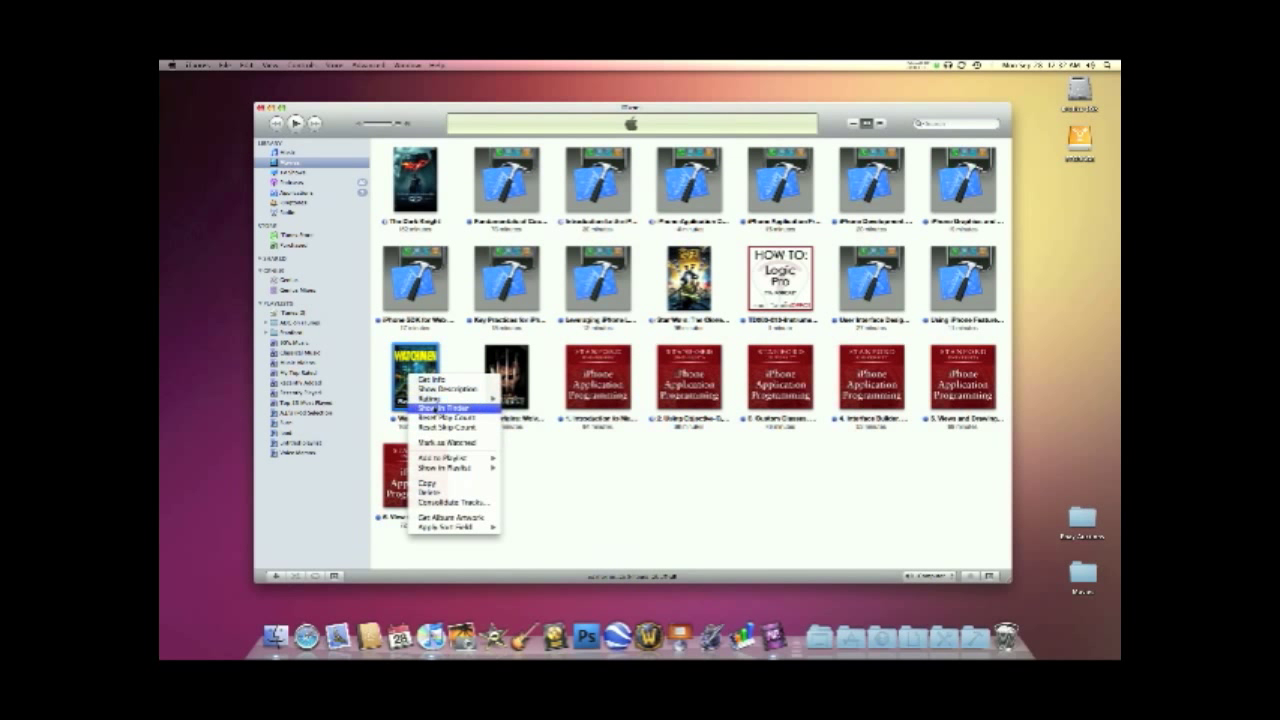
{"action": "left_click", "coordinate": [443, 408]}
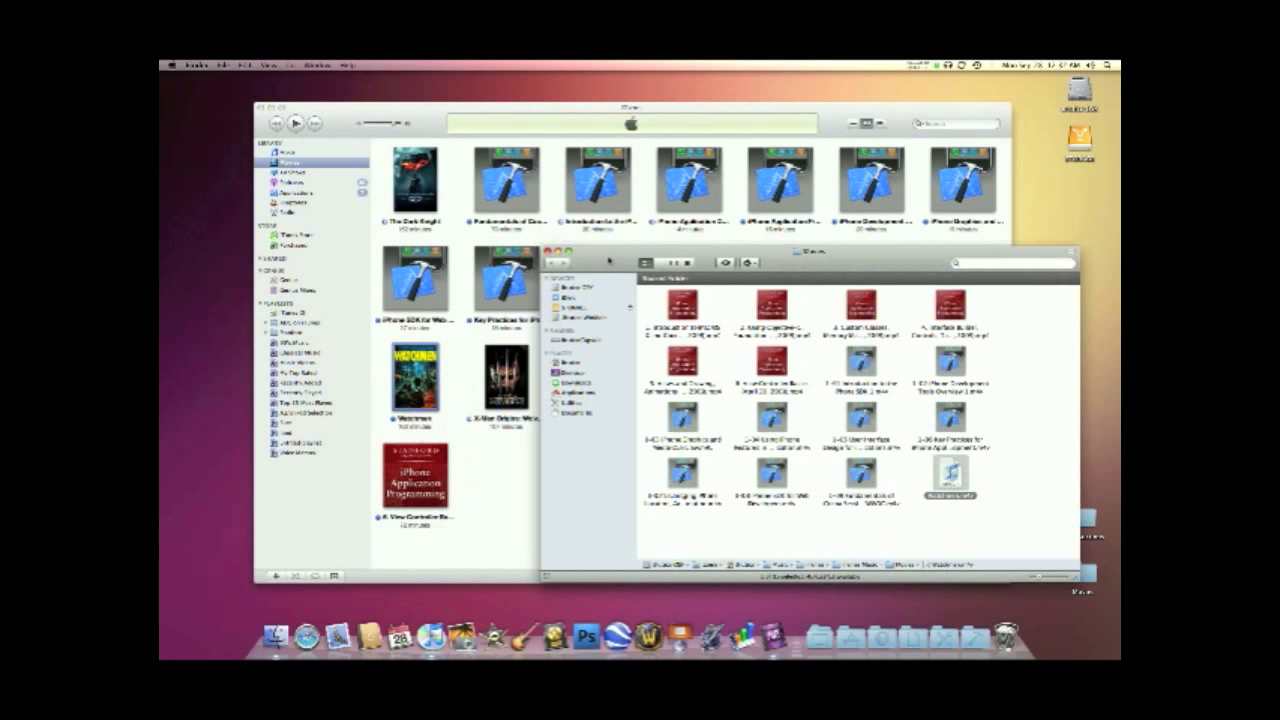
{"action": "left_click_drag", "start_coordinate": [608, 260], "coordinate": [538, 153]}
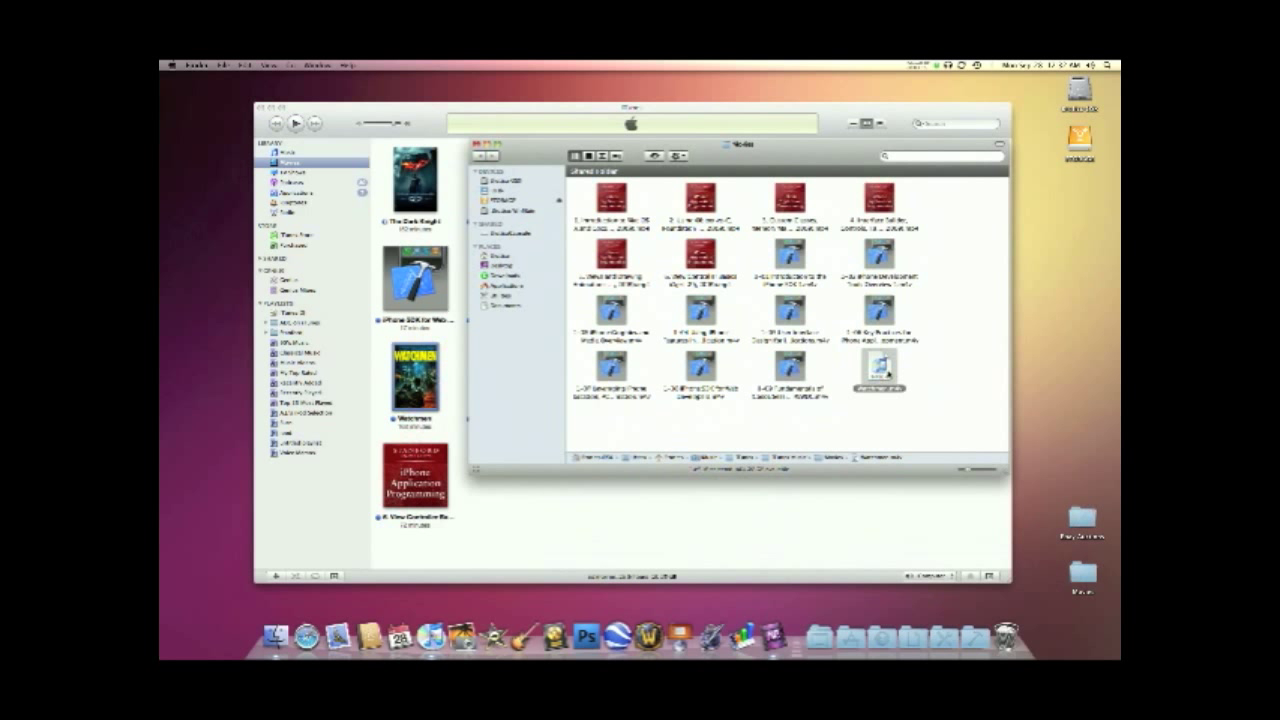
- Copy Watchmen.m4v and paste it onto the desktop, then return to iTunes
{"action": "right_click", "coordinate": [889, 363]}
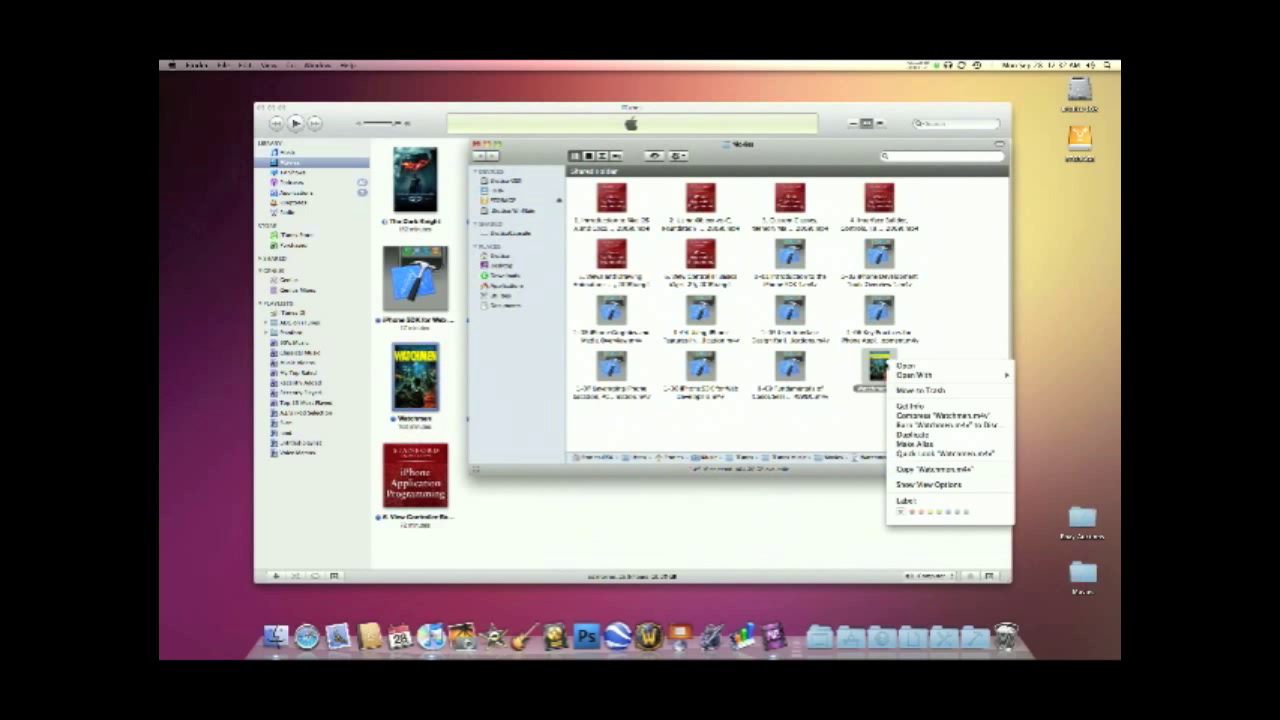
{"action": "left_click", "coordinate": [918, 469]}
{"action": "right_click", "coordinate": [1045, 305]}
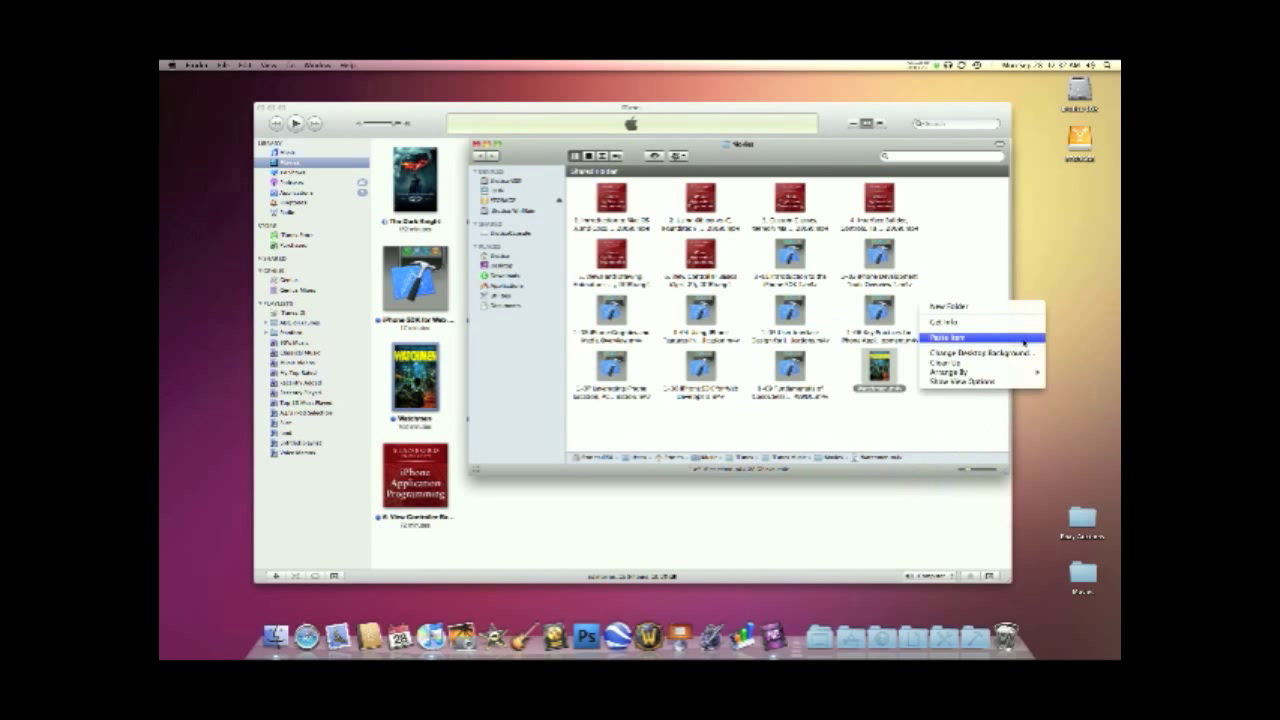
{"action": "left_click", "coordinate": [1023, 343]}
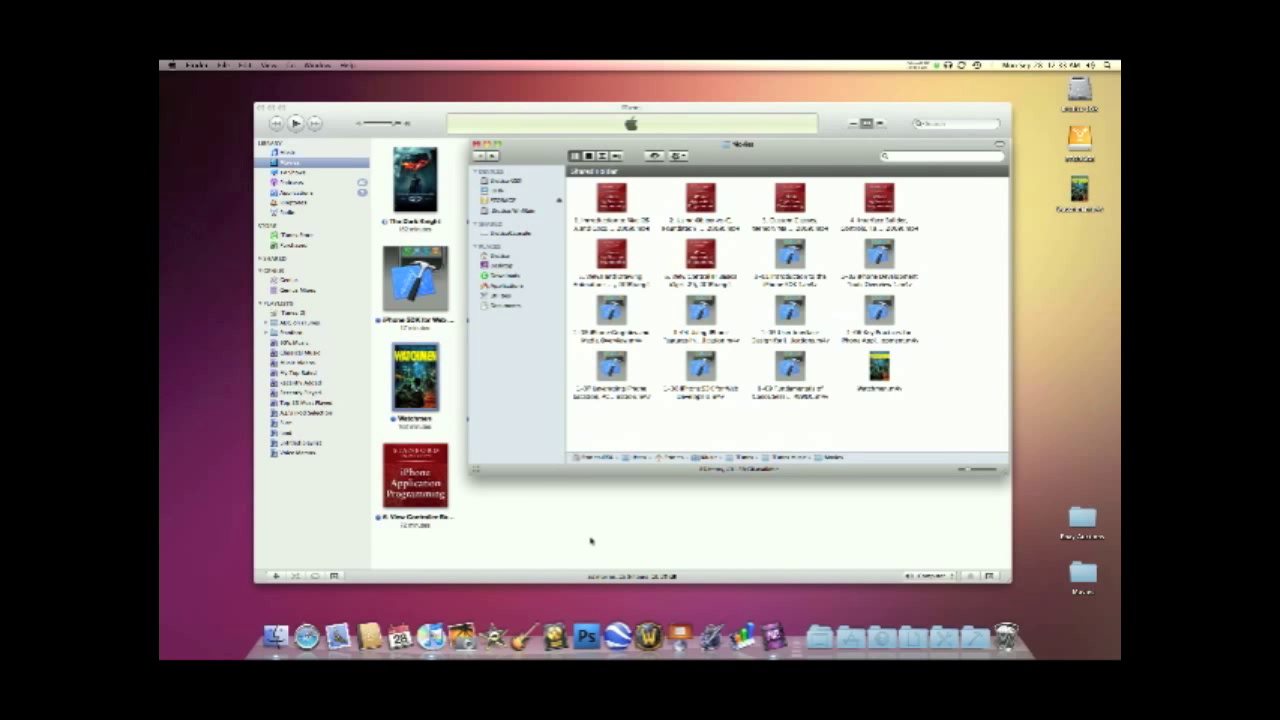
{"action": "left_click", "coordinate": [634, 521]}
- Delete Watchmen from the iTunes library and move its original file to the Trash
{"action": "mouse_move", "coordinate": [442, 387]}
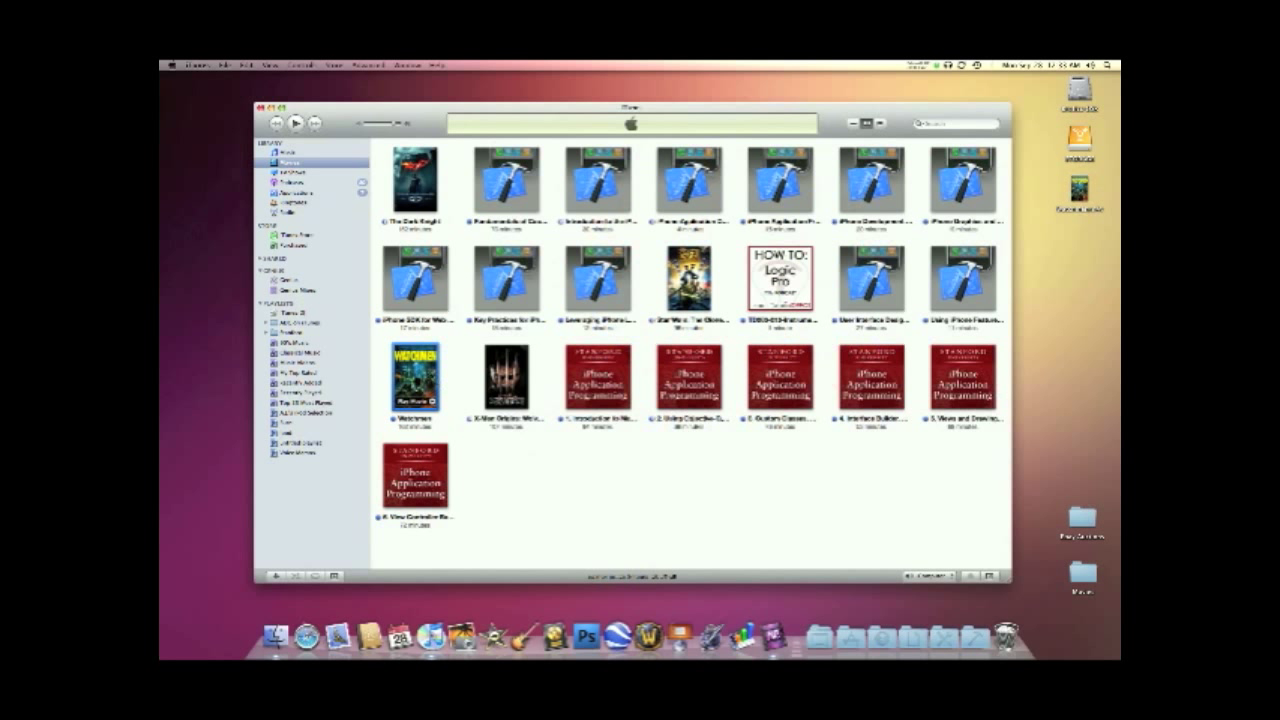
{"action": "right_click", "coordinate": [413, 376]}
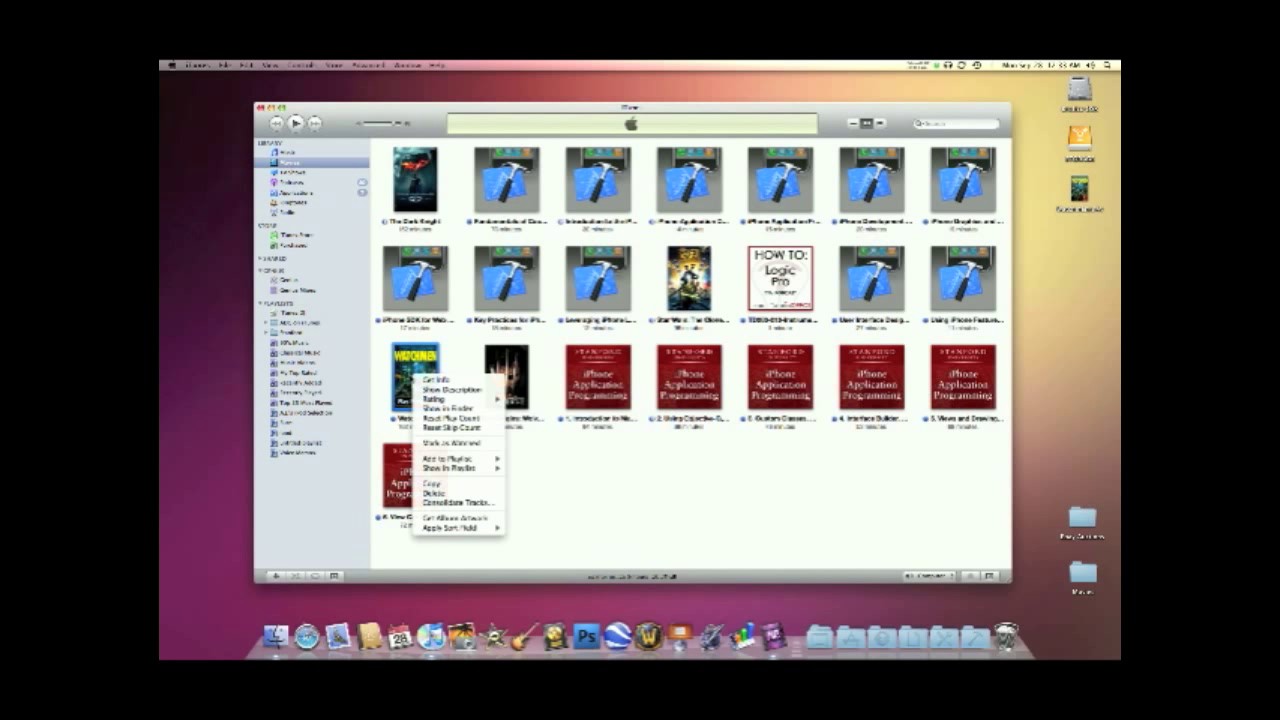
{"action": "left_click", "coordinate": [453, 494]}
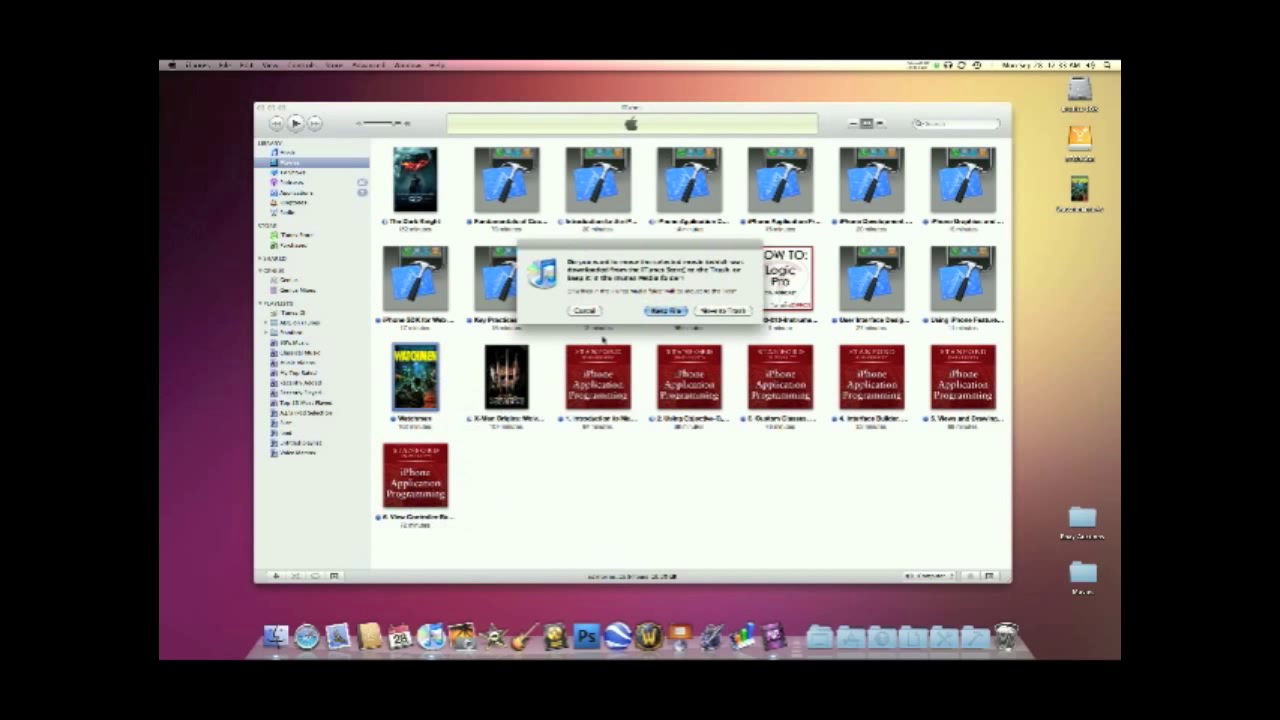
{"action": "left_click", "coordinate": [718, 311]}
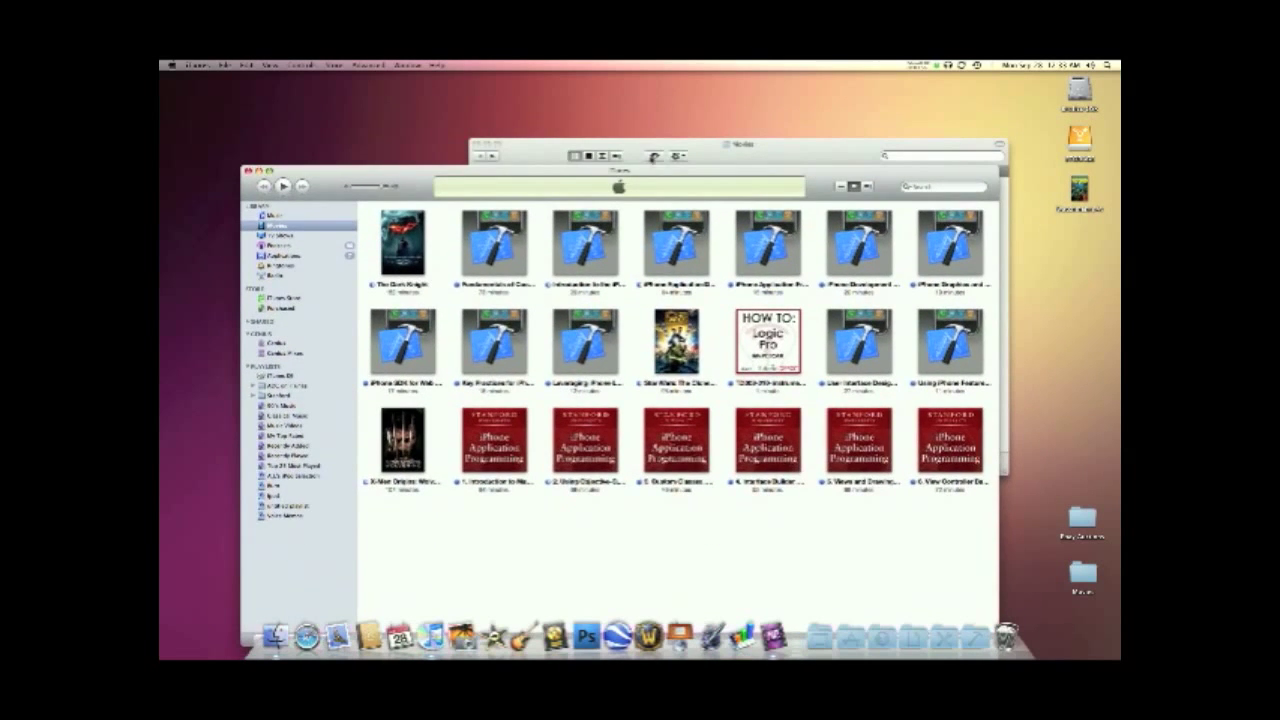
{"action": "left_click_drag", "start_coordinate": [652, 156], "coordinate": [607, 109]}
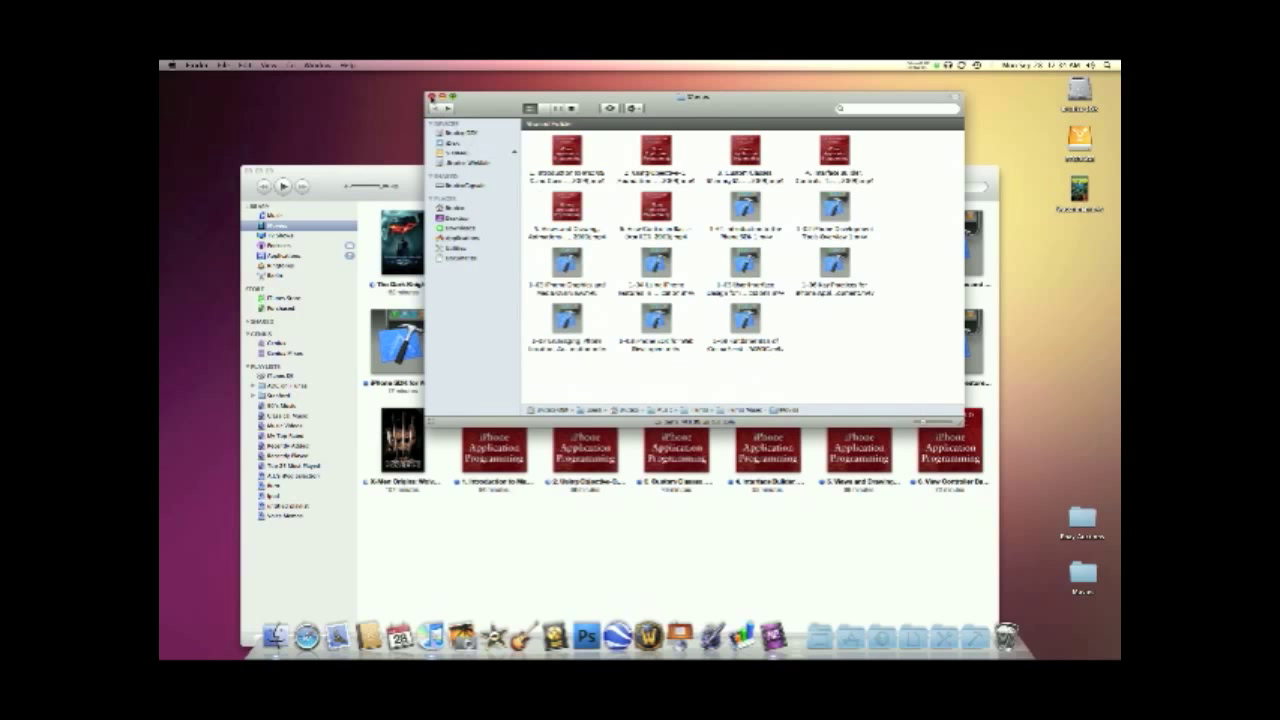
- Open the network server's shared Movies folder and drag the desktop Watchmen copy into it
{"action": "left_click", "coordinate": [470, 186]}
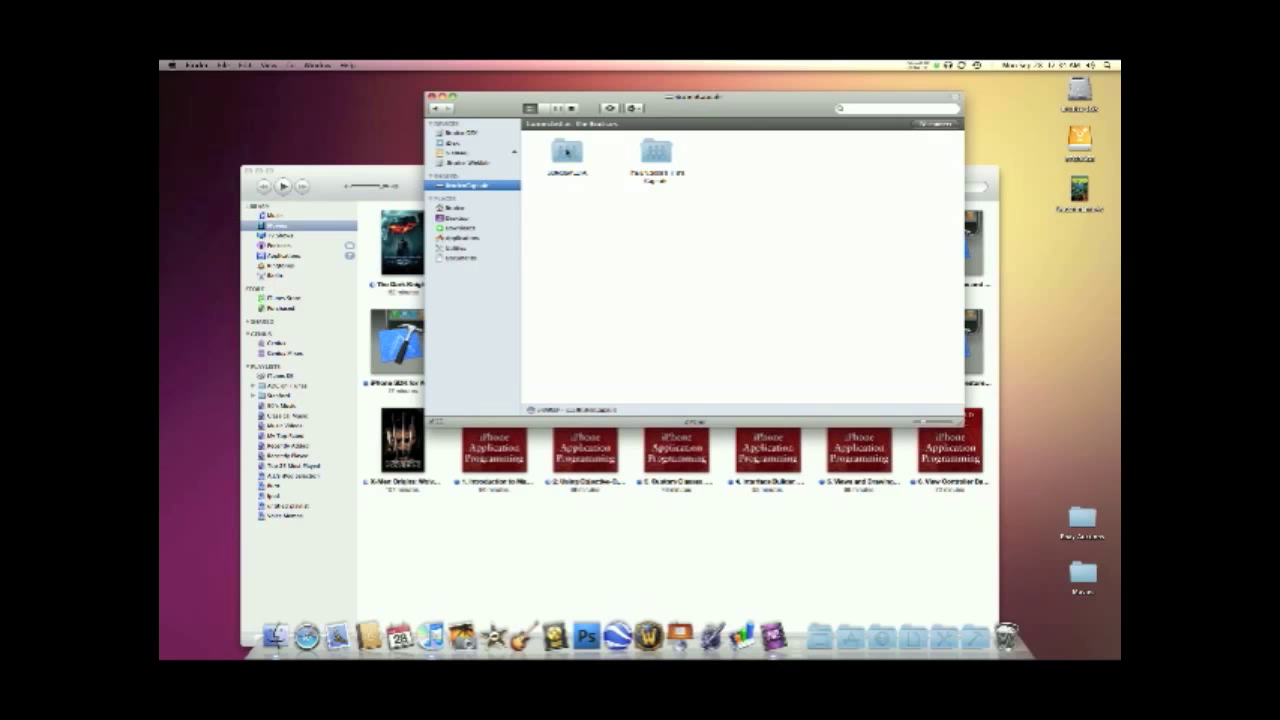
{"action": "double_click", "coordinate": [566, 152]}
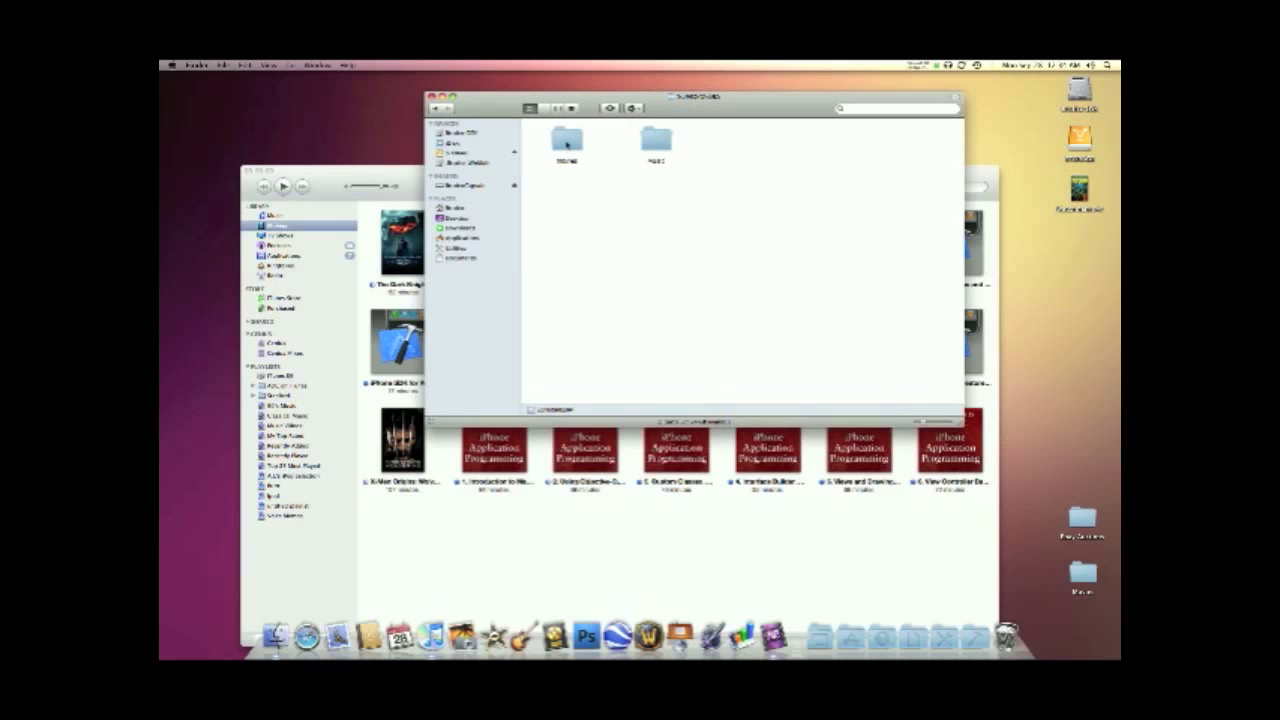
{"action": "double_click", "coordinate": [567, 145]}
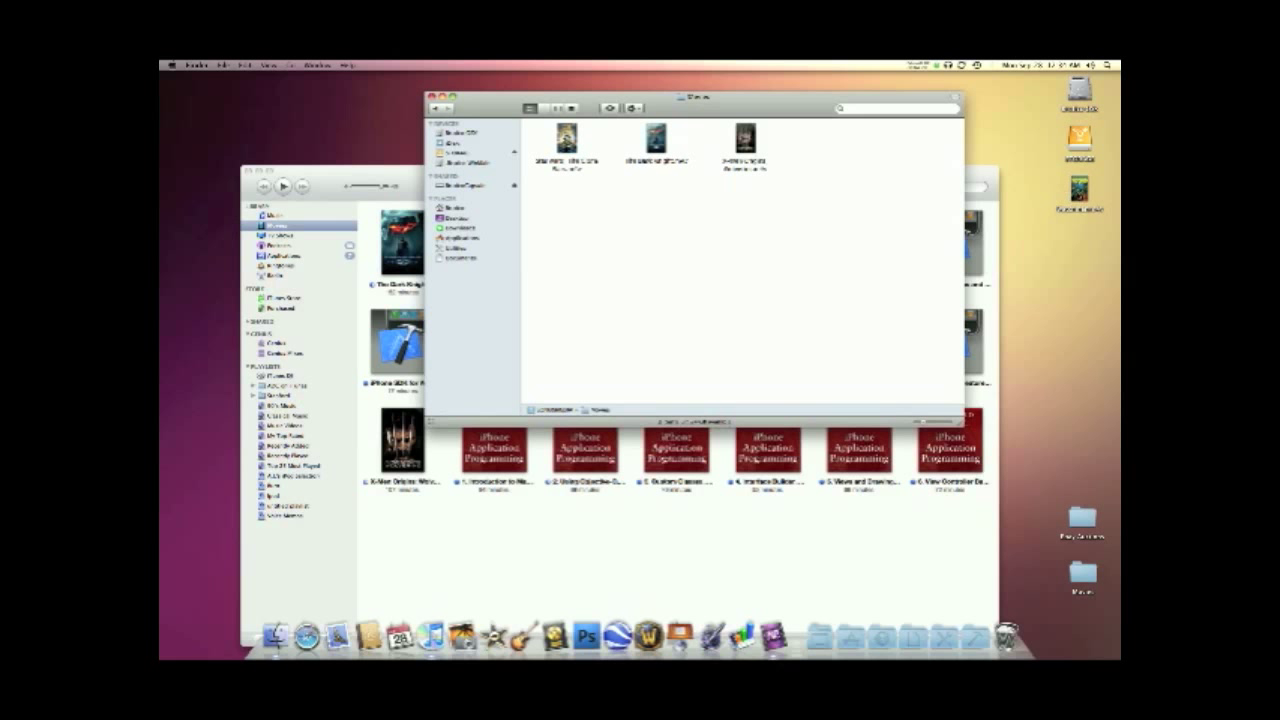
{"action": "left_click_drag", "start_coordinate": [1079, 188], "coordinate": [838, 153]}
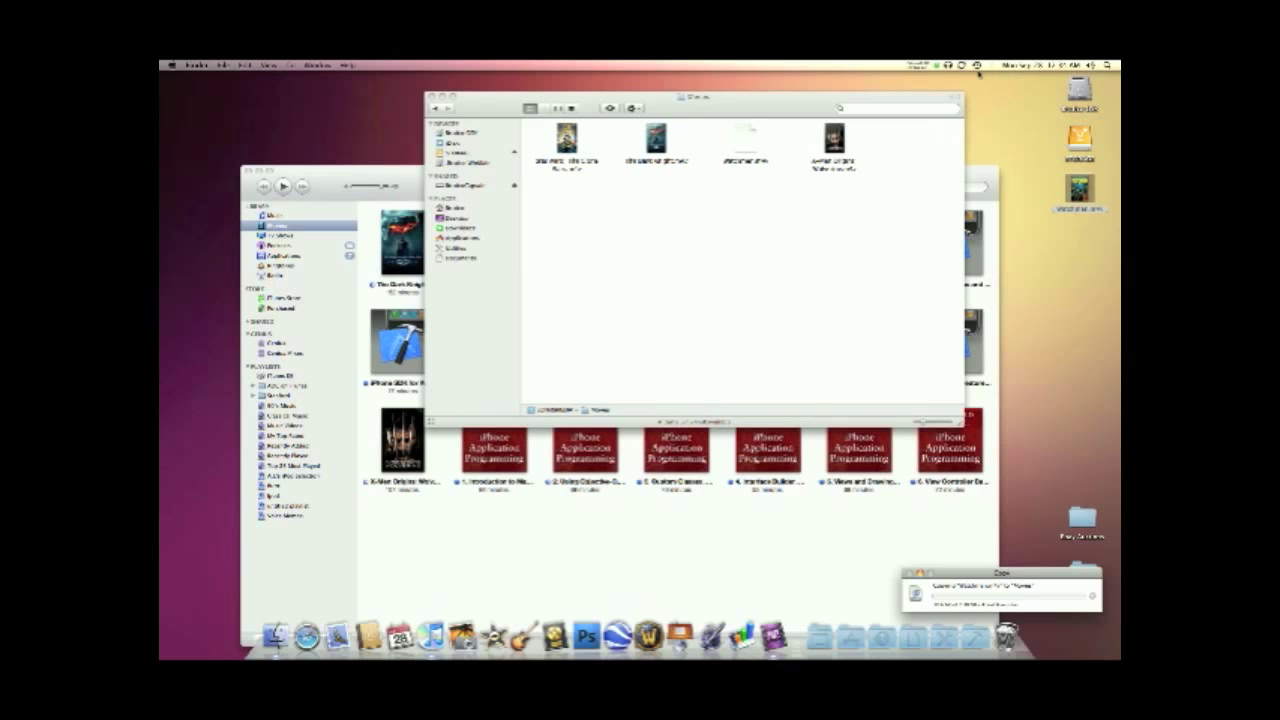
{"action": "left_click", "coordinate": [921, 66]}
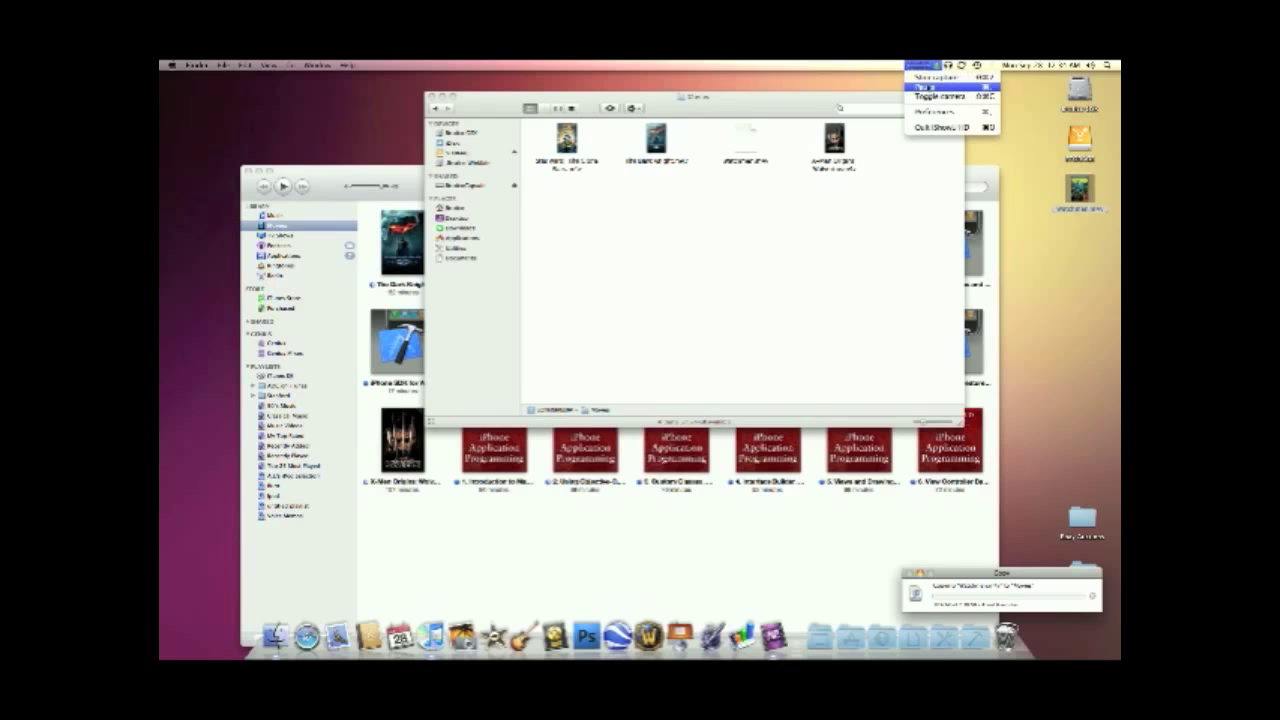
{"action": "left_click", "coordinate": [925, 87]}
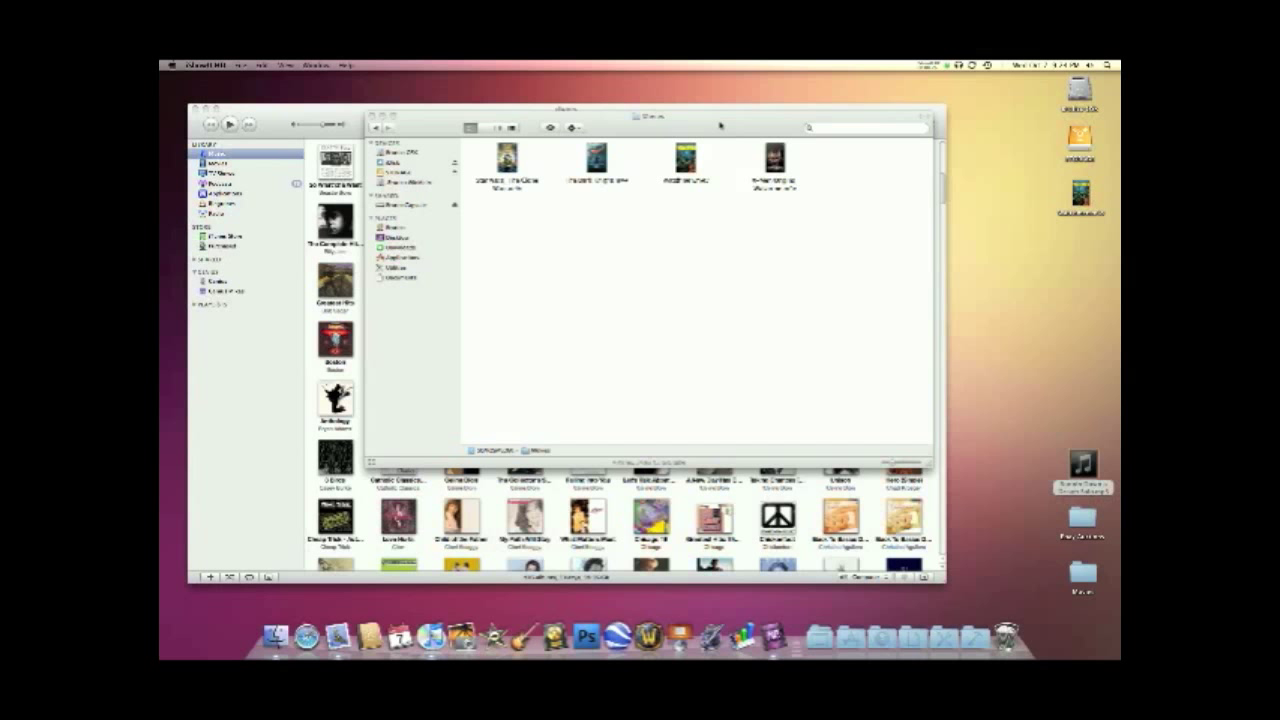
- Switch iTunes to Movies and drag Watchmen from the network Movies folder onto the grid
{"action": "left_click_drag", "start_coordinate": [720, 126], "coordinate": [890, 133]}
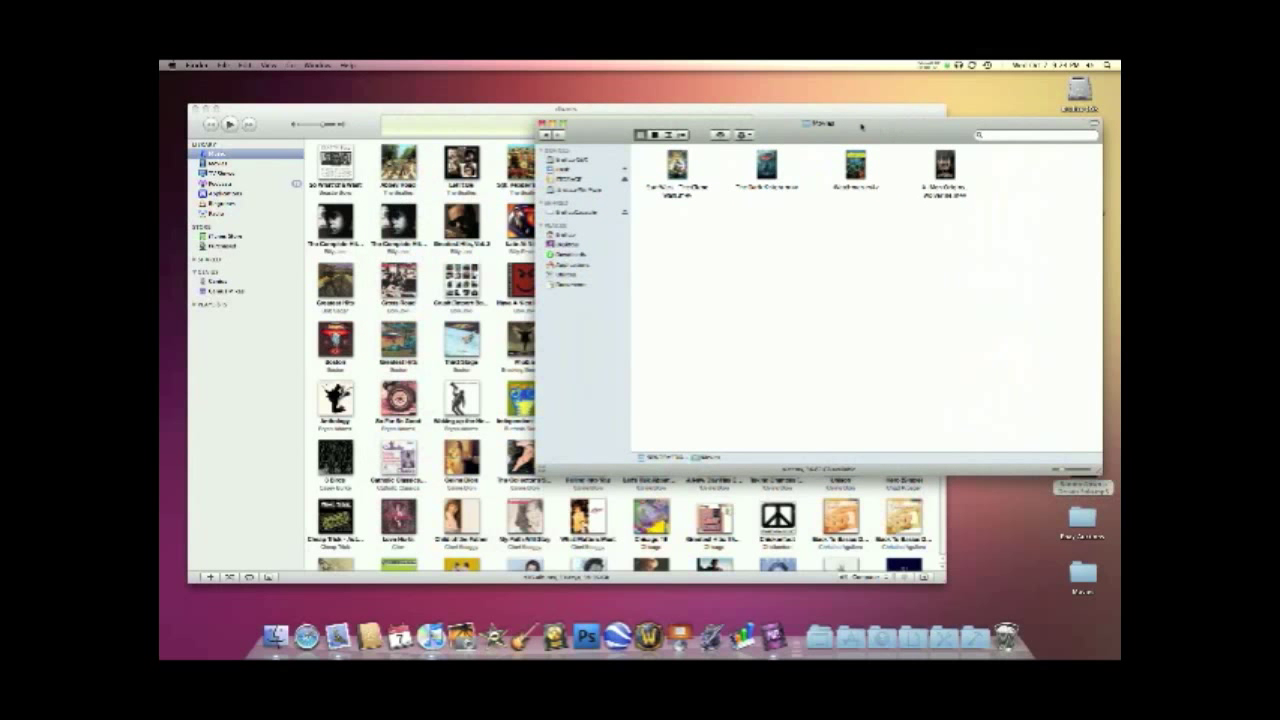
{"action": "left_click", "coordinate": [434, 111]}
{"action": "left_click", "coordinate": [220, 164]}
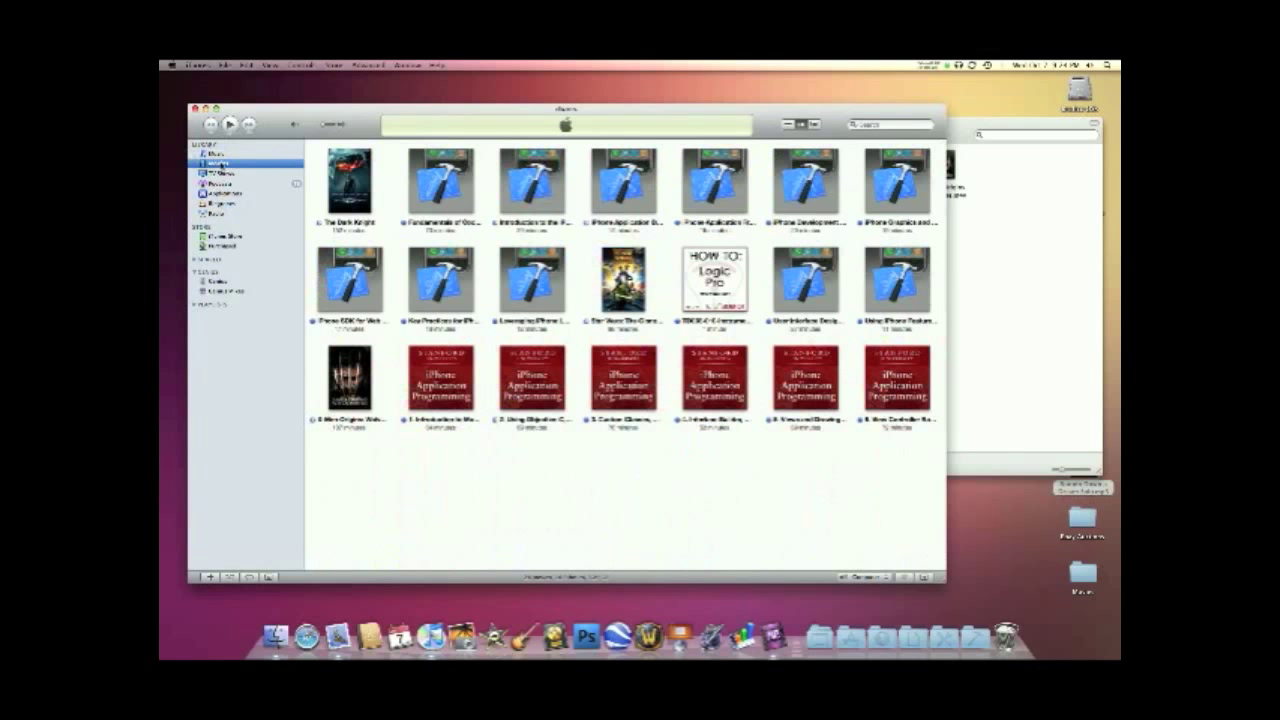
{"action": "left_click", "coordinate": [956, 131]}
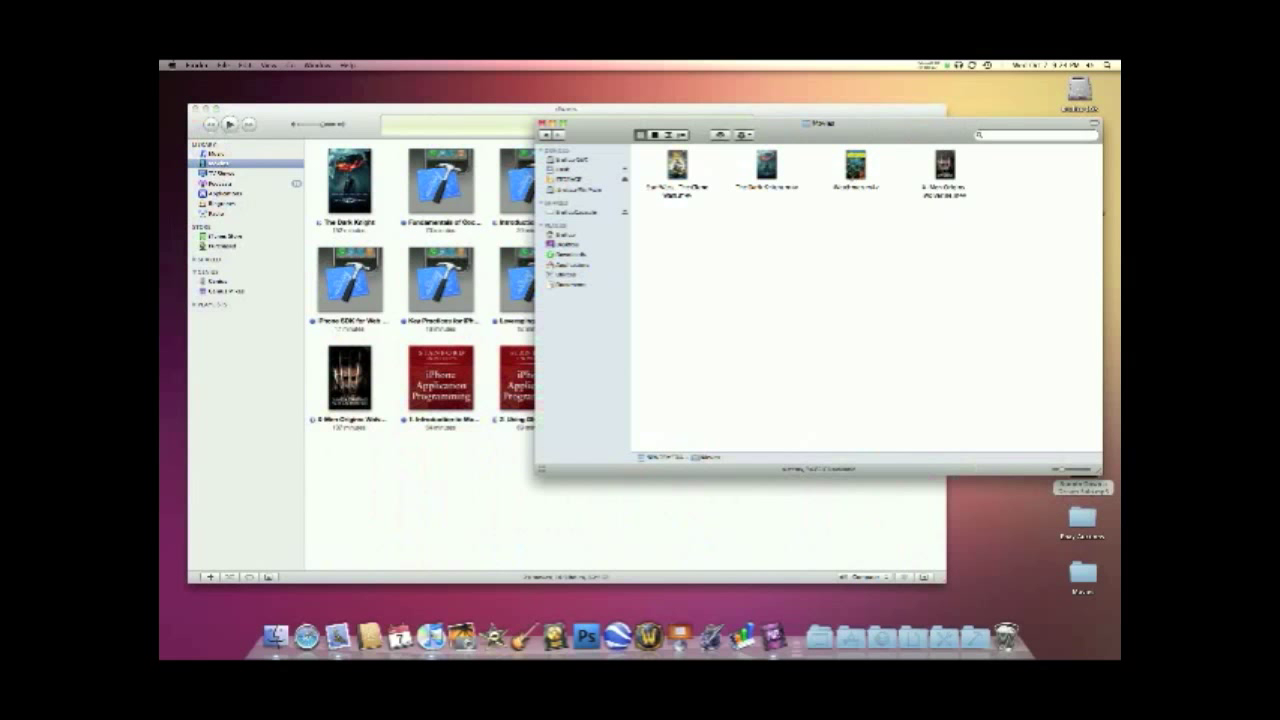
{"action": "left_click_drag", "start_coordinate": [853, 170], "coordinate": [366, 503]}
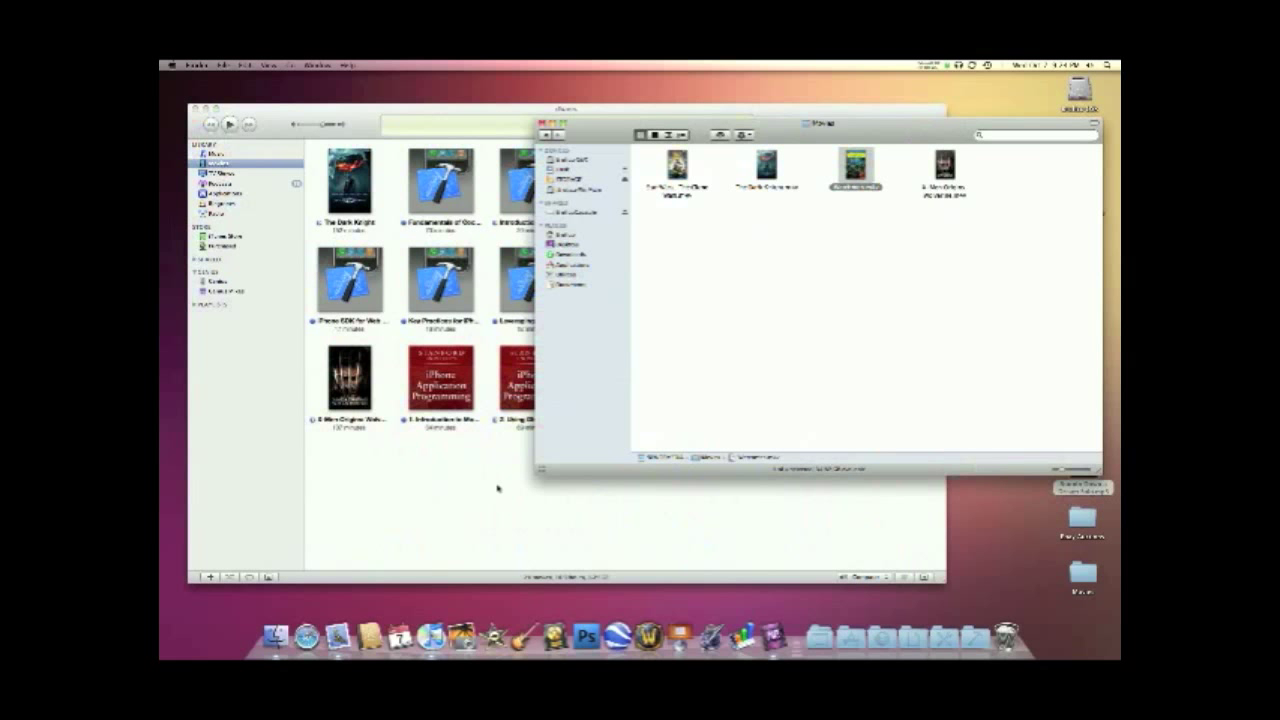
{"action": "mouse_move", "coordinate": [590, 123]}
{"action": "left_mouse_down"}
{"action": "mouse_move", "coordinate": [527, 369]}
{"action": "mouse_move", "coordinate": [599, 212]}
{"action": "mouse_move", "coordinate": [556, 80]}
{"action": "mouse_move", "coordinate": [567, 134]}
{"action": "left_mouse_up"}
{"action": "left_click", "coordinate": [560, 500]}
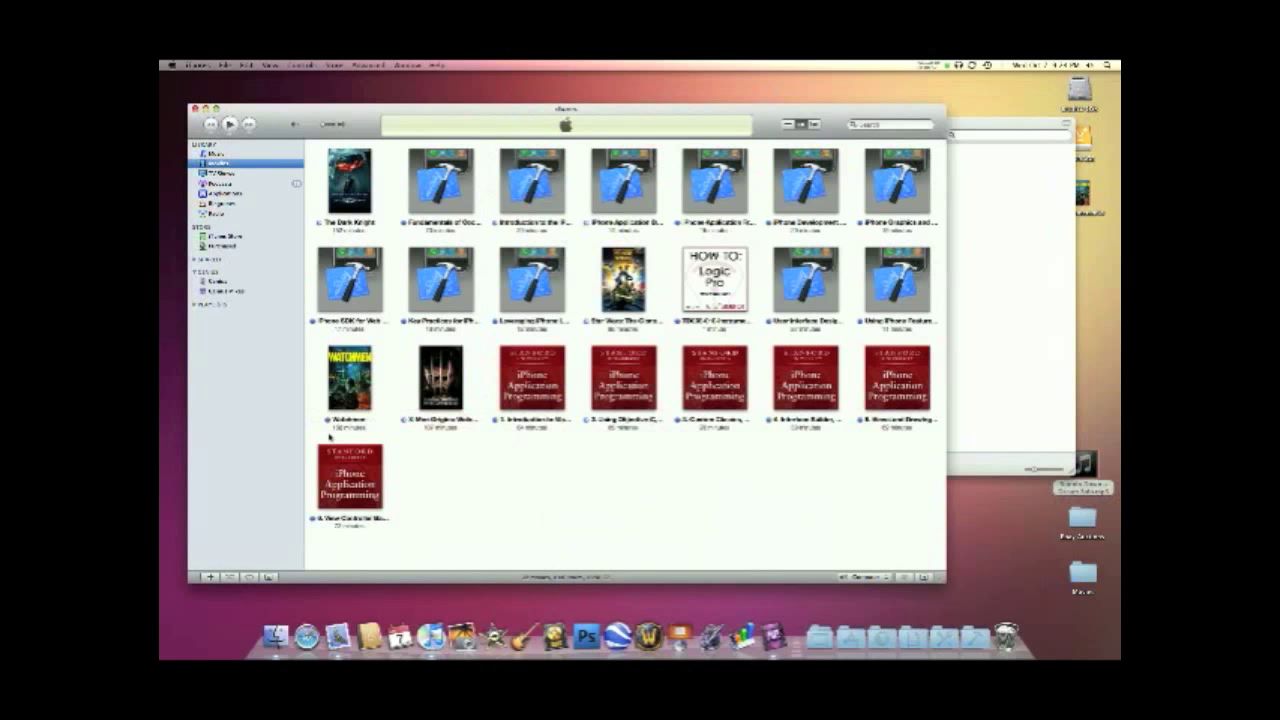
{"action": "mouse_move", "coordinate": [355, 398]}
{"action": "right_click", "coordinate": [352, 374]}
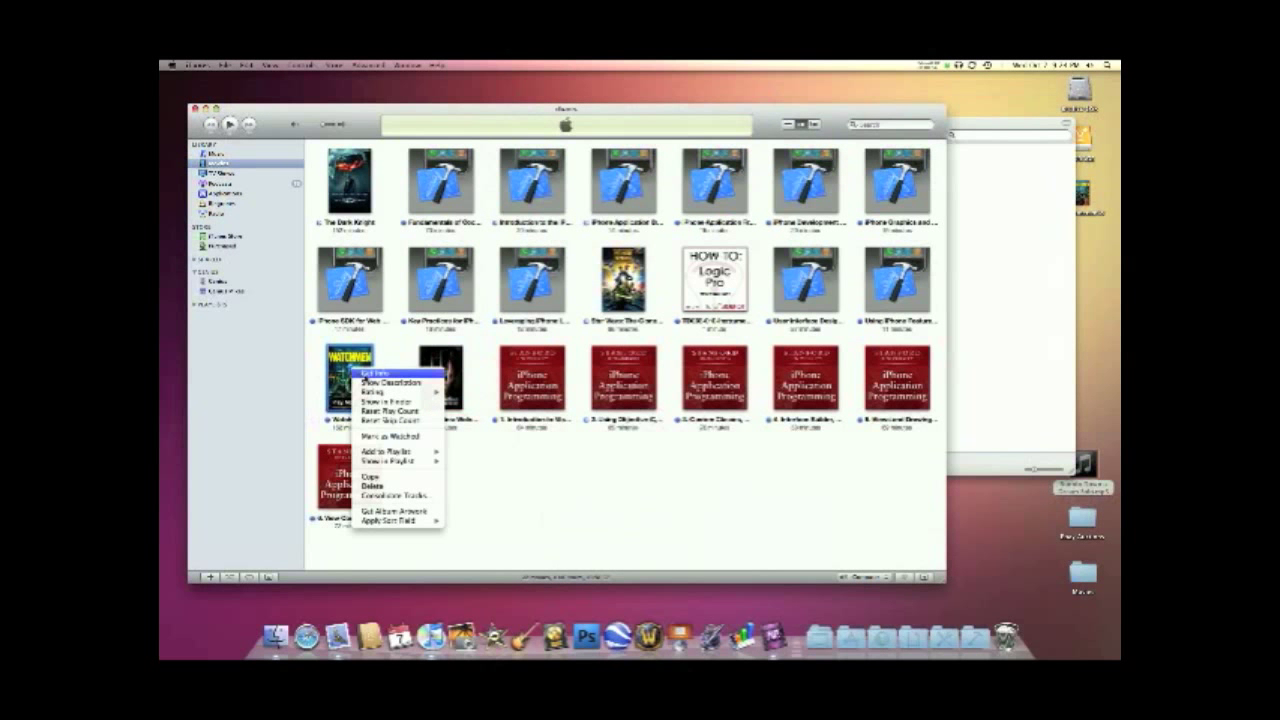
- Choose Get Info for the re-added Watchmen movie to confirm its network link
{"action": "left_click", "coordinate": [383, 374]}
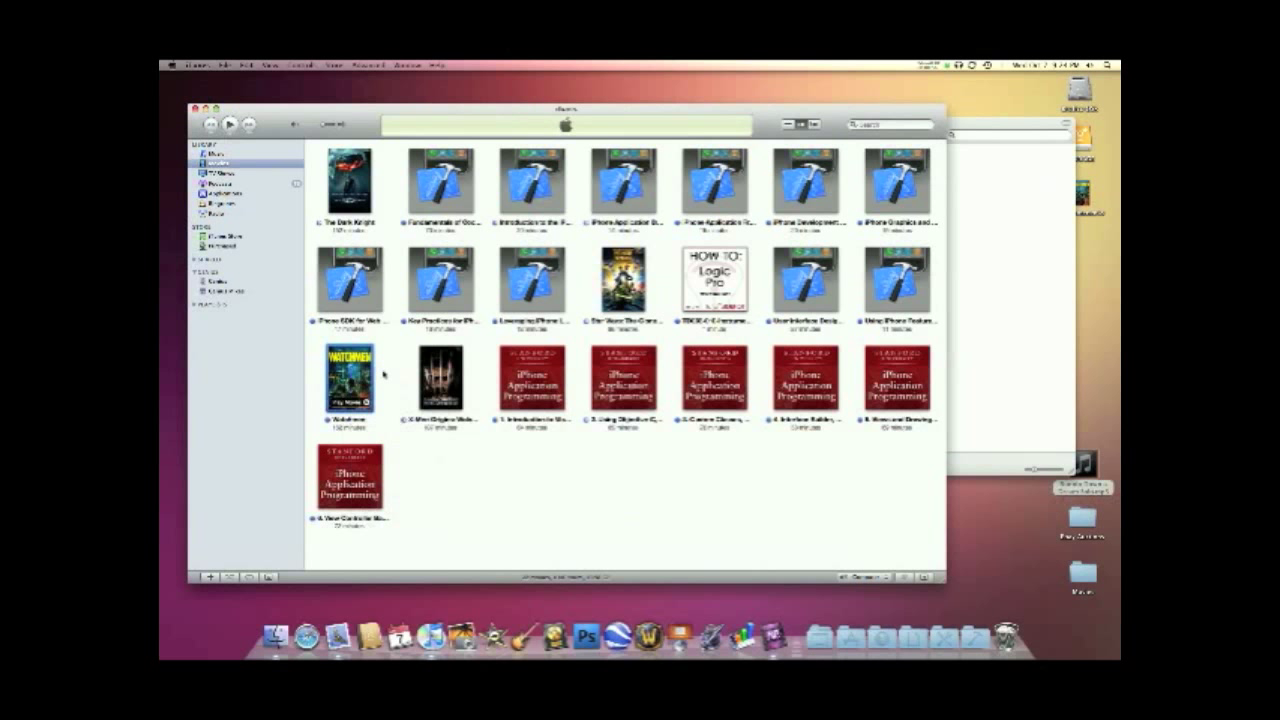